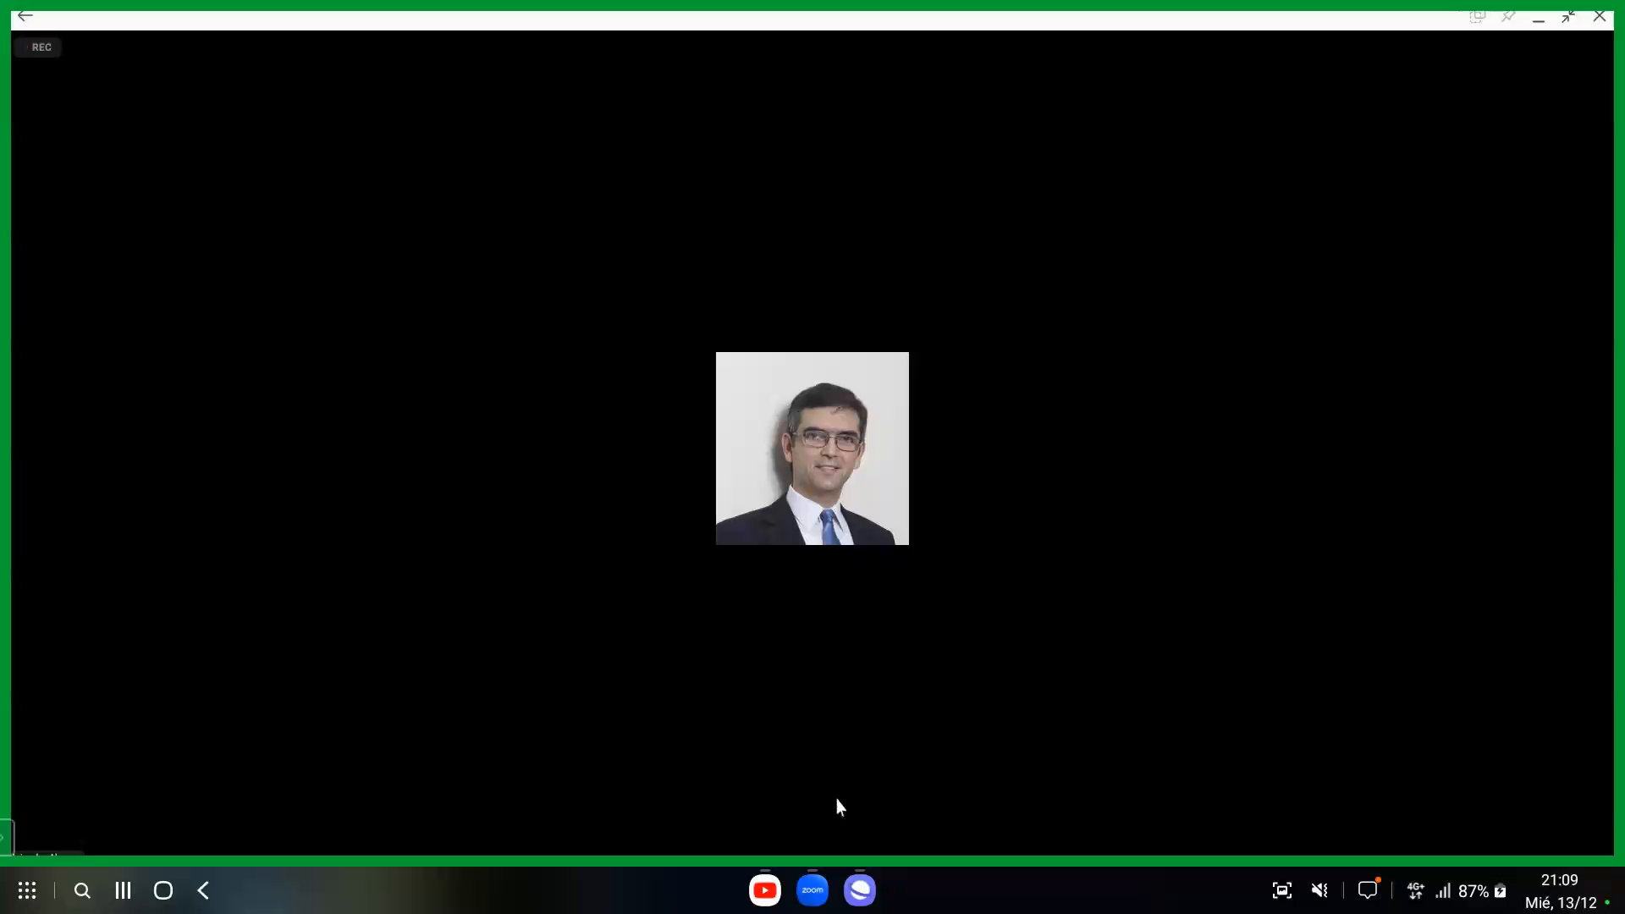
Switch to the SAP browser window, open Gestionar valores estadísticos from the Controlling group, and list the statistical key figures without filters.
{"action": "mouse_move", "coordinate": [857, 887]}
{"action": "left_click", "coordinate": [831, 770]}
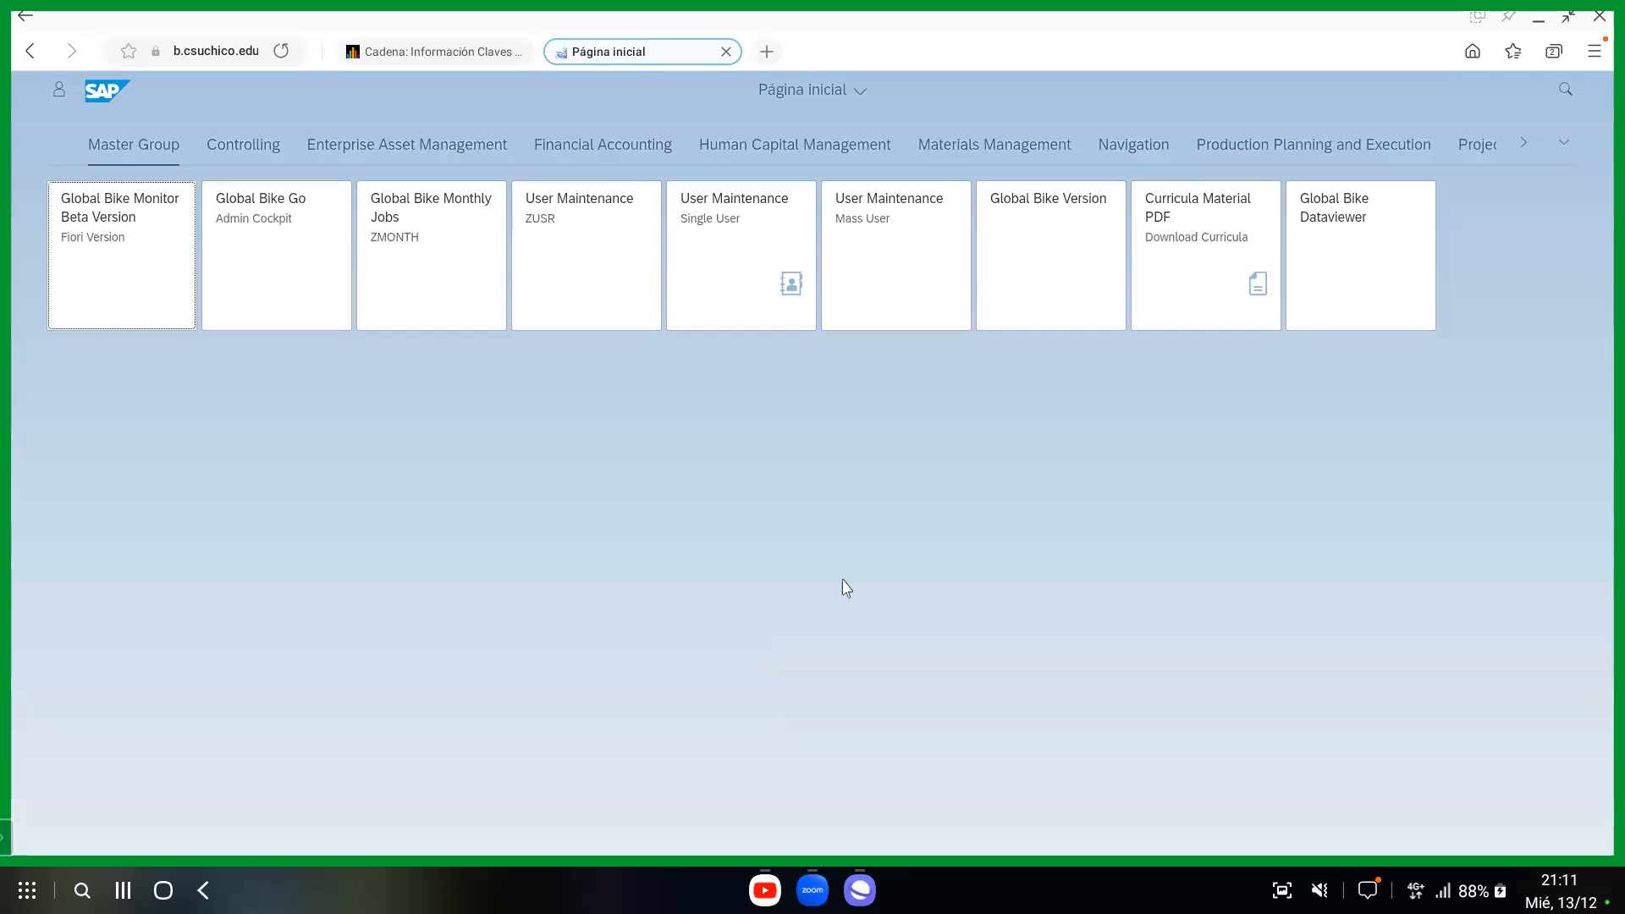
{"action": "left_click", "coordinate": [224, 151]}
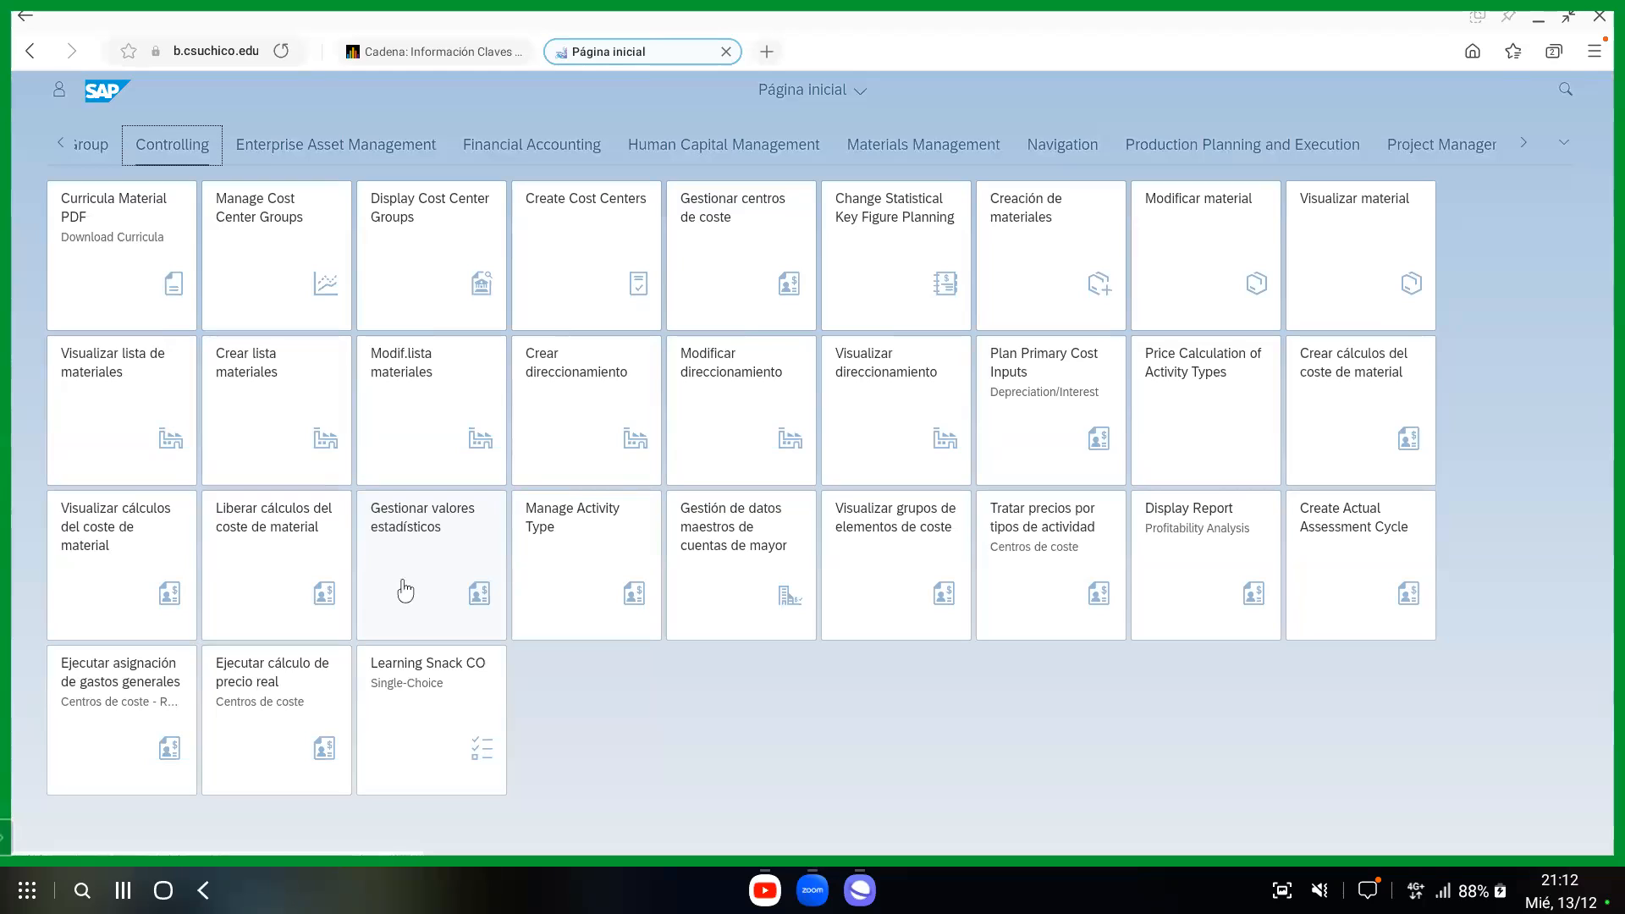
{"action": "left_click", "coordinate": [405, 590]}
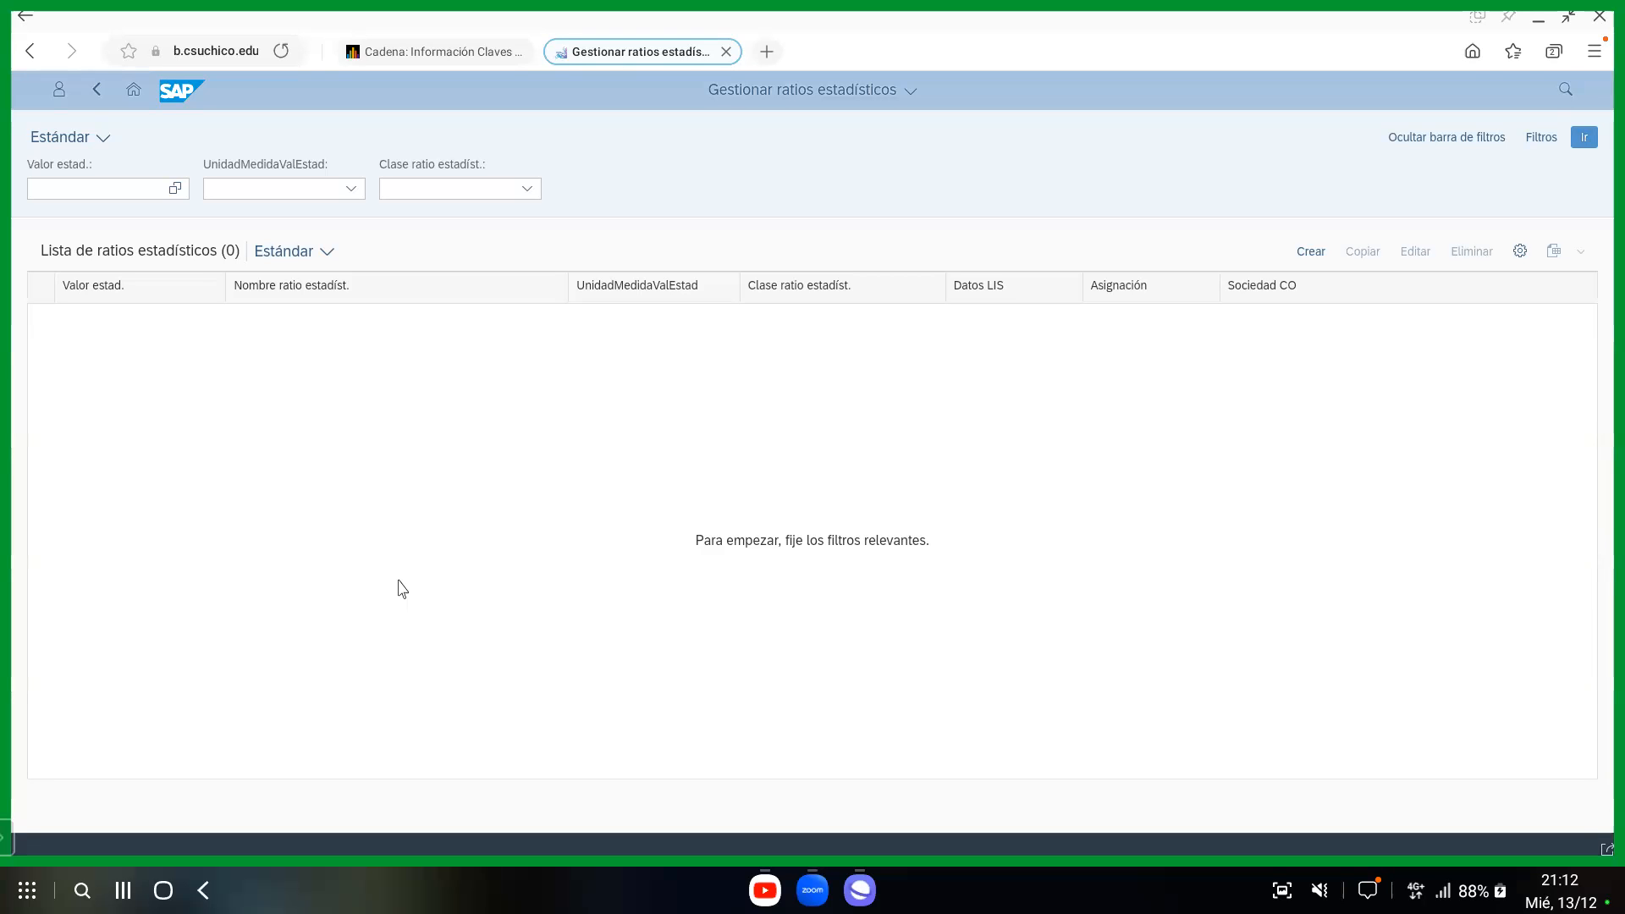
{"action": "left_click", "coordinate": [1588, 144]}
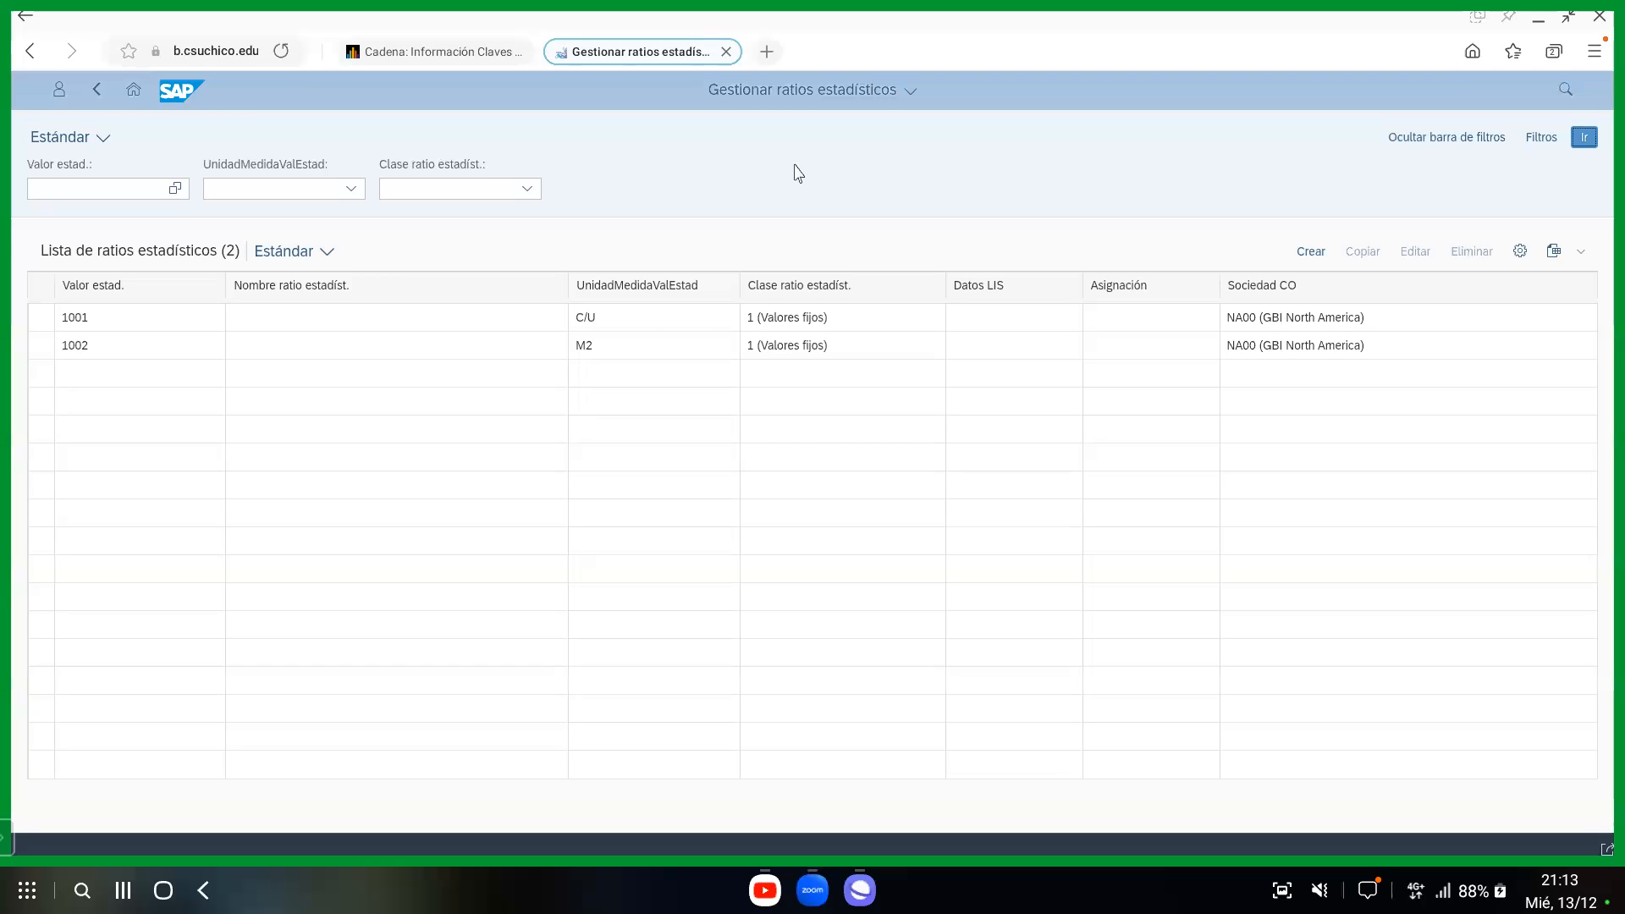
Start creating a new statistical key figure with the ID EMP001.
{"action": "left_click", "coordinate": [1311, 254]}
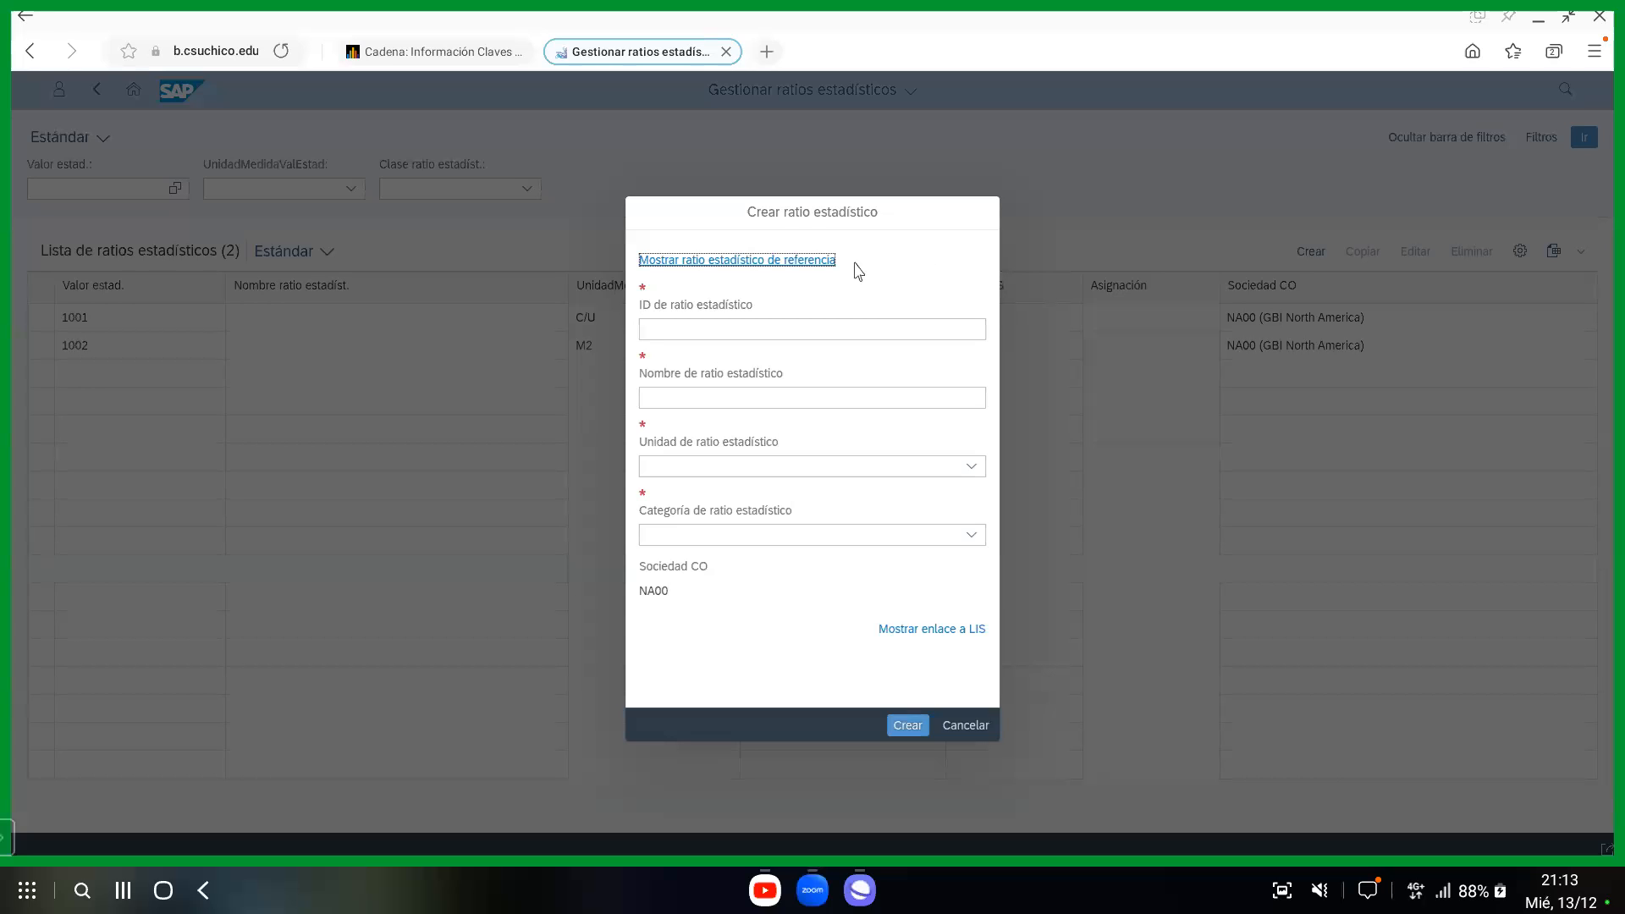
{"action": "left_click", "coordinate": [693, 330]}
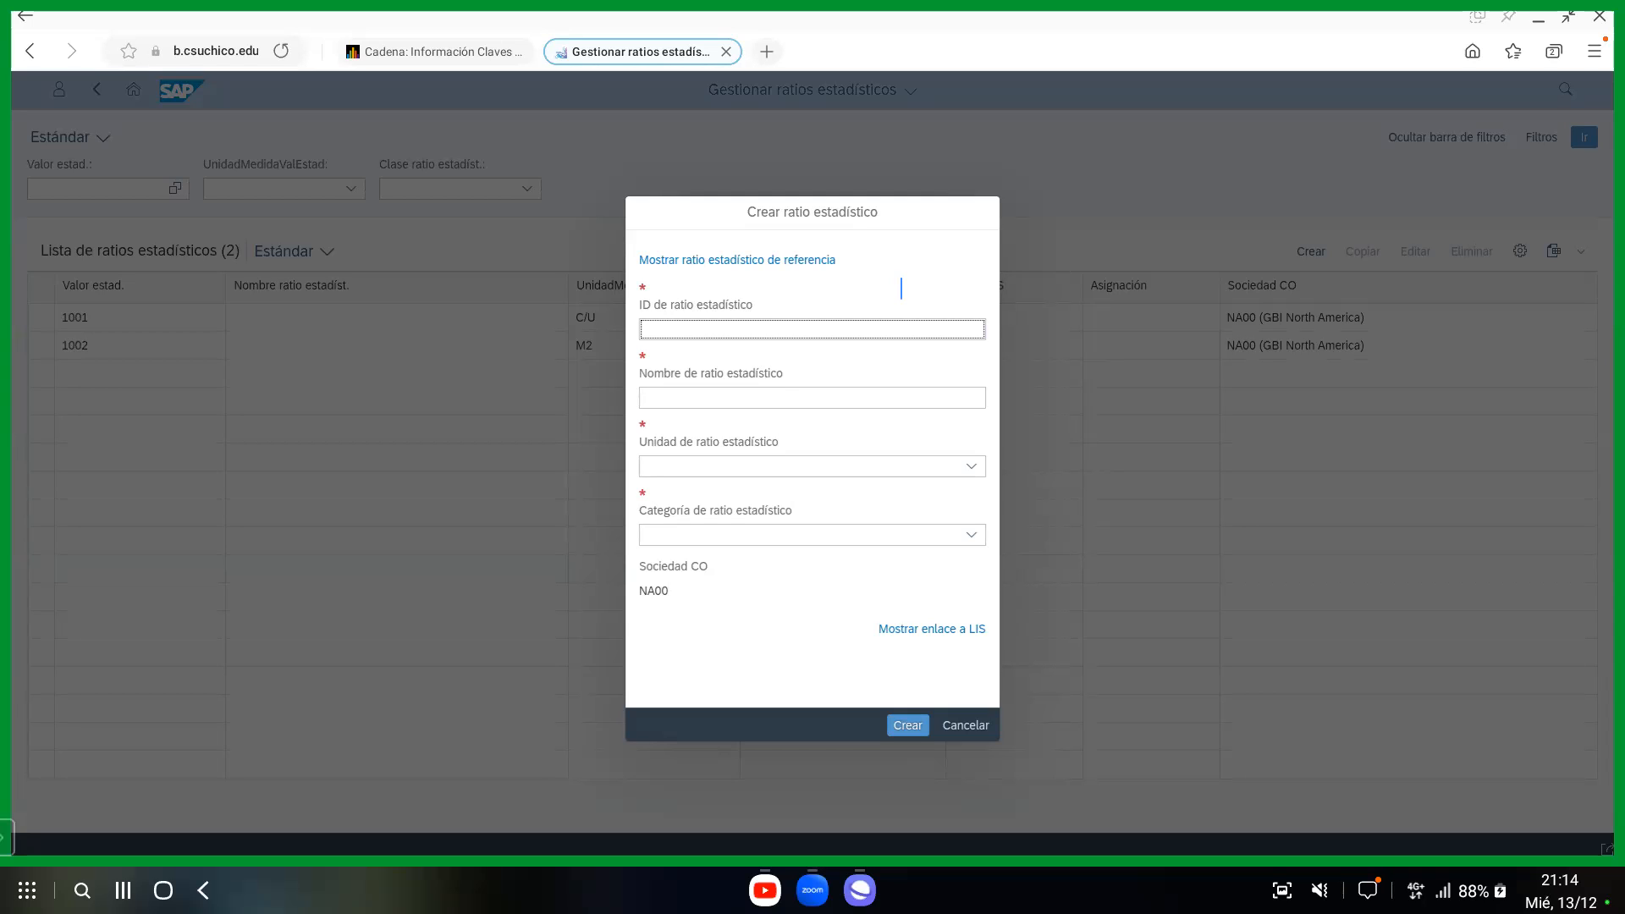
{"action": "type", "text": "EMP001"}
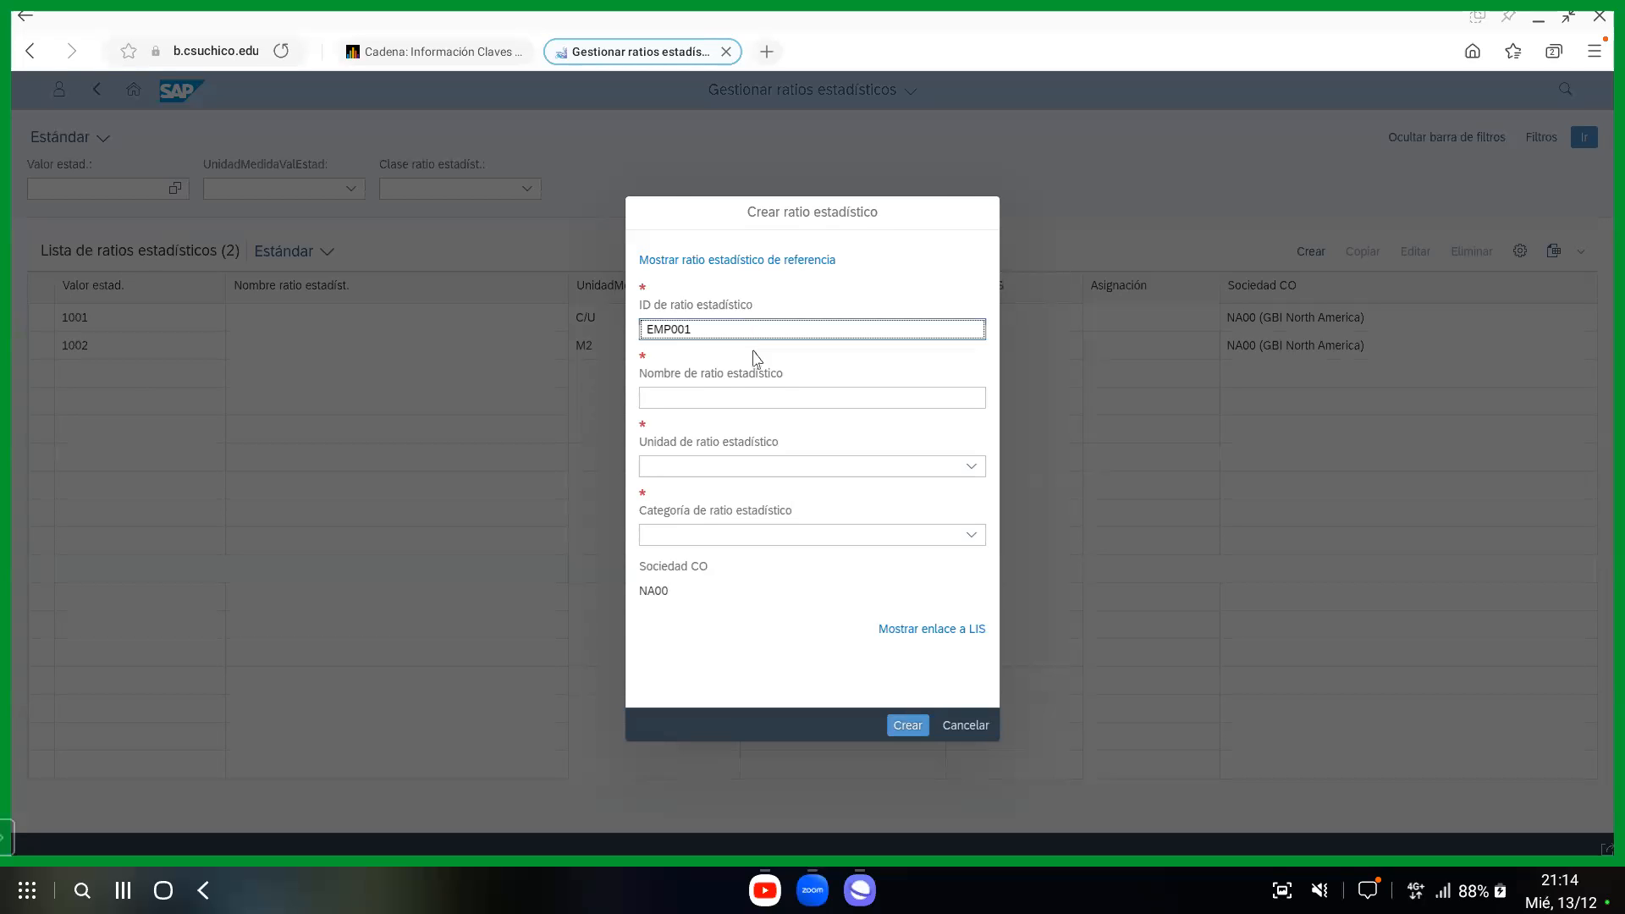
Enter "Número de empleados" as the name of the new statistical key figure.
{"action": "left_click", "coordinate": [721, 395]}
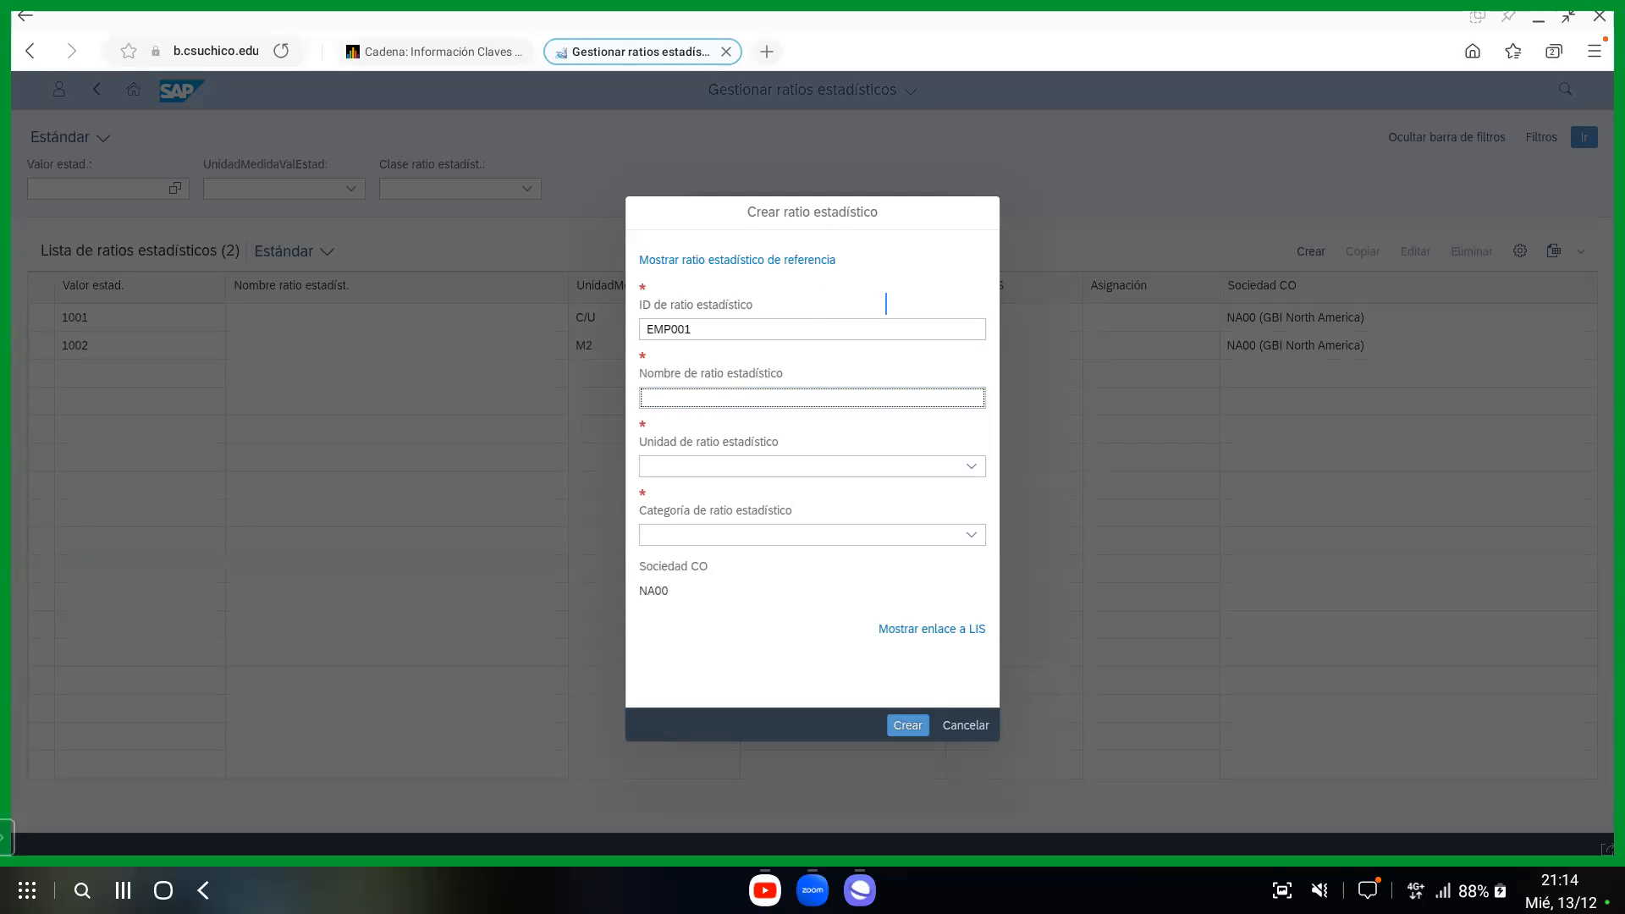
{"action": "type", "text": "nUMERO"}
{"action": "key", "text": "BackSpace"}
{"action": "key", "text": "BackSpace"}
{"action": "key", "text": "BackSpace"}
{"action": "key", "text": "BackSpace"}
{"action": "key", "text": "BackSpace"}
{"action": "key", "text": "BackSpace"}
{"action": "type", "text": "Número de emple"}
{"action": "type", "text": "ados"}
Set the unit of the statistical key figure to PRS (Número de personas).
{"action": "left_click", "coordinate": [972, 468]}
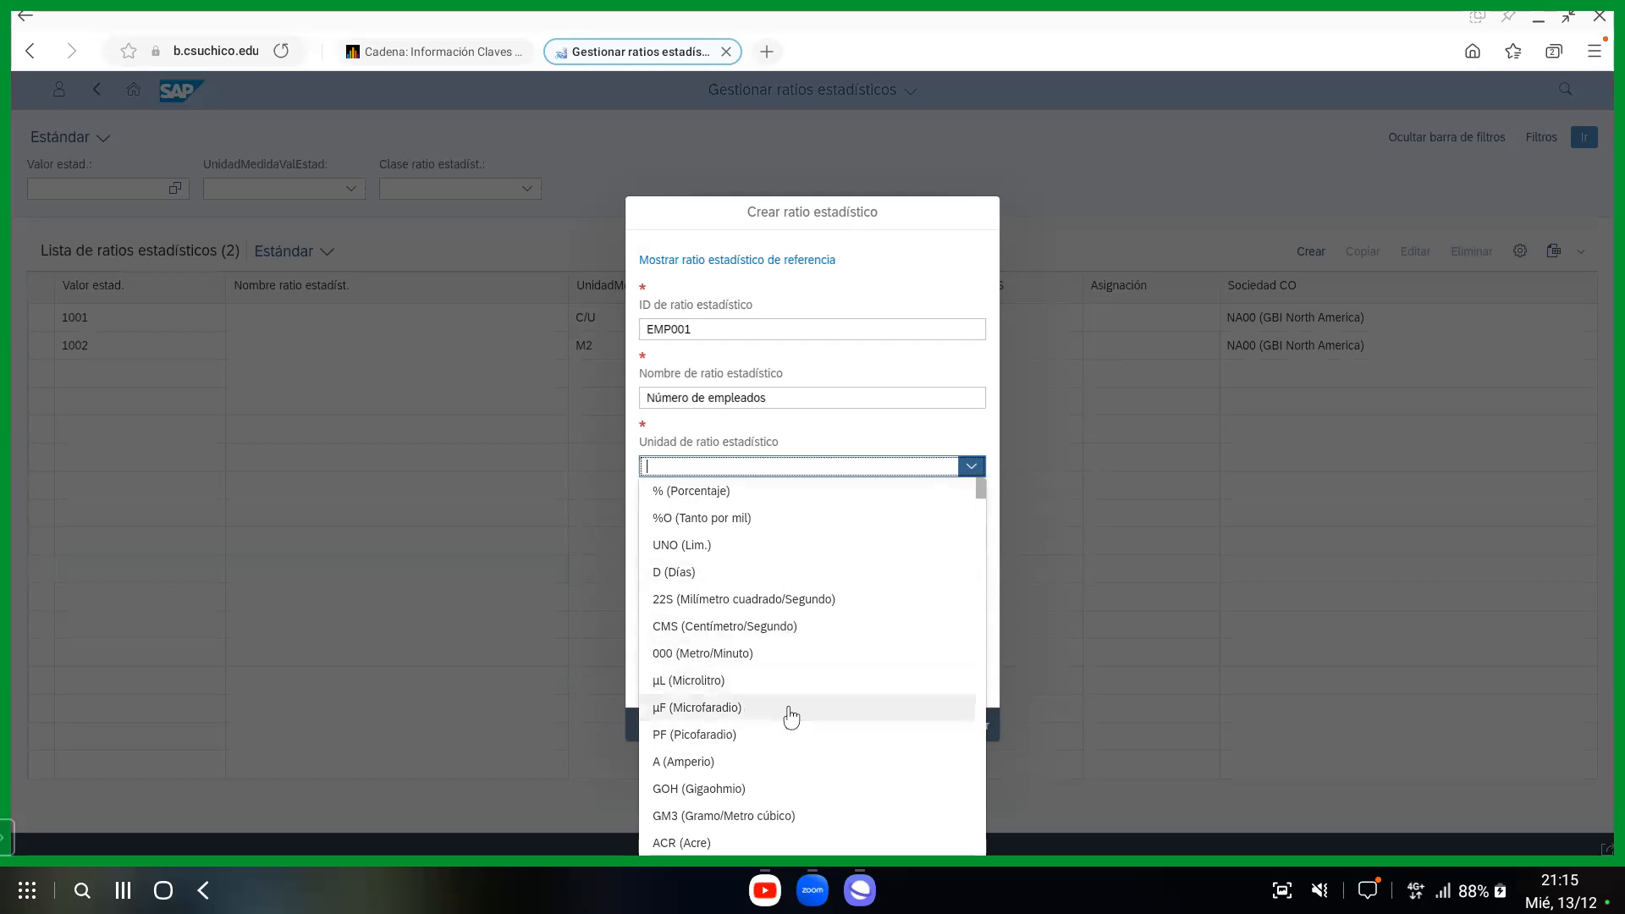
{"action": "scroll", "coordinate": [791, 717], "scroll_direction": "down", "scroll_amount": 10}
{"action": "scroll", "coordinate": [803, 676], "scroll_direction": "down", "scroll_amount": 15}
{"action": "scroll", "coordinate": [814, 678], "scroll_direction": "down", "scroll_amount": 15}
{"action": "scroll", "coordinate": [824, 694], "scroll_direction": "down", "scroll_amount": 15}
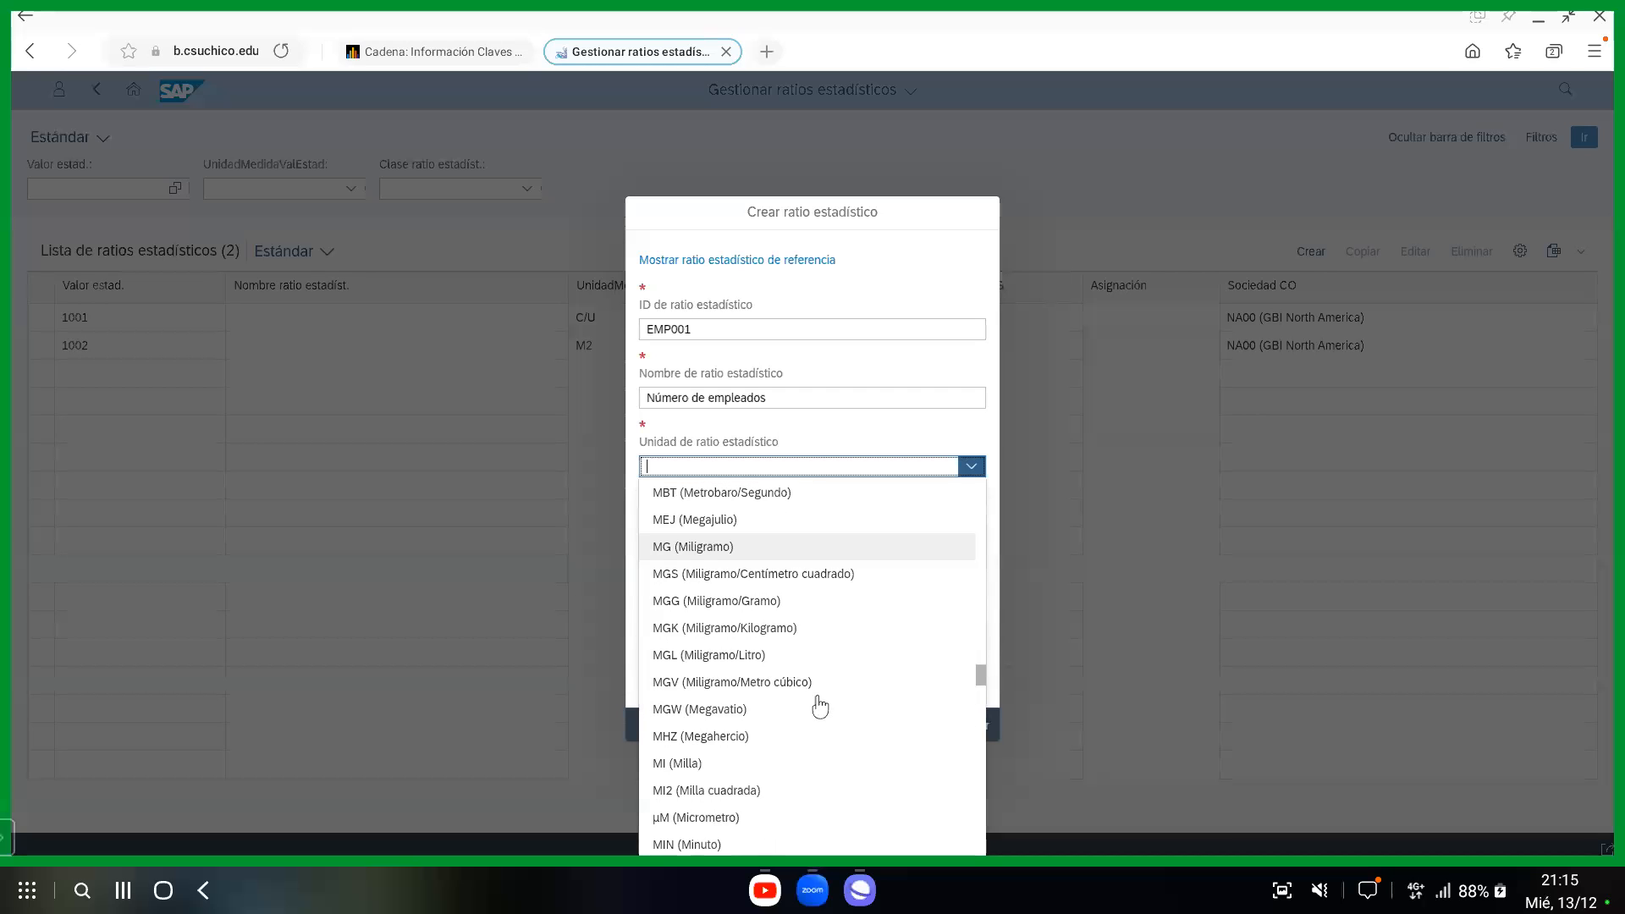
{"action": "scroll", "coordinate": [813, 707], "scroll_direction": "down", "scroll_amount": 15}
{"action": "scroll", "coordinate": [800, 707], "scroll_direction": "down", "scroll_amount": 15}
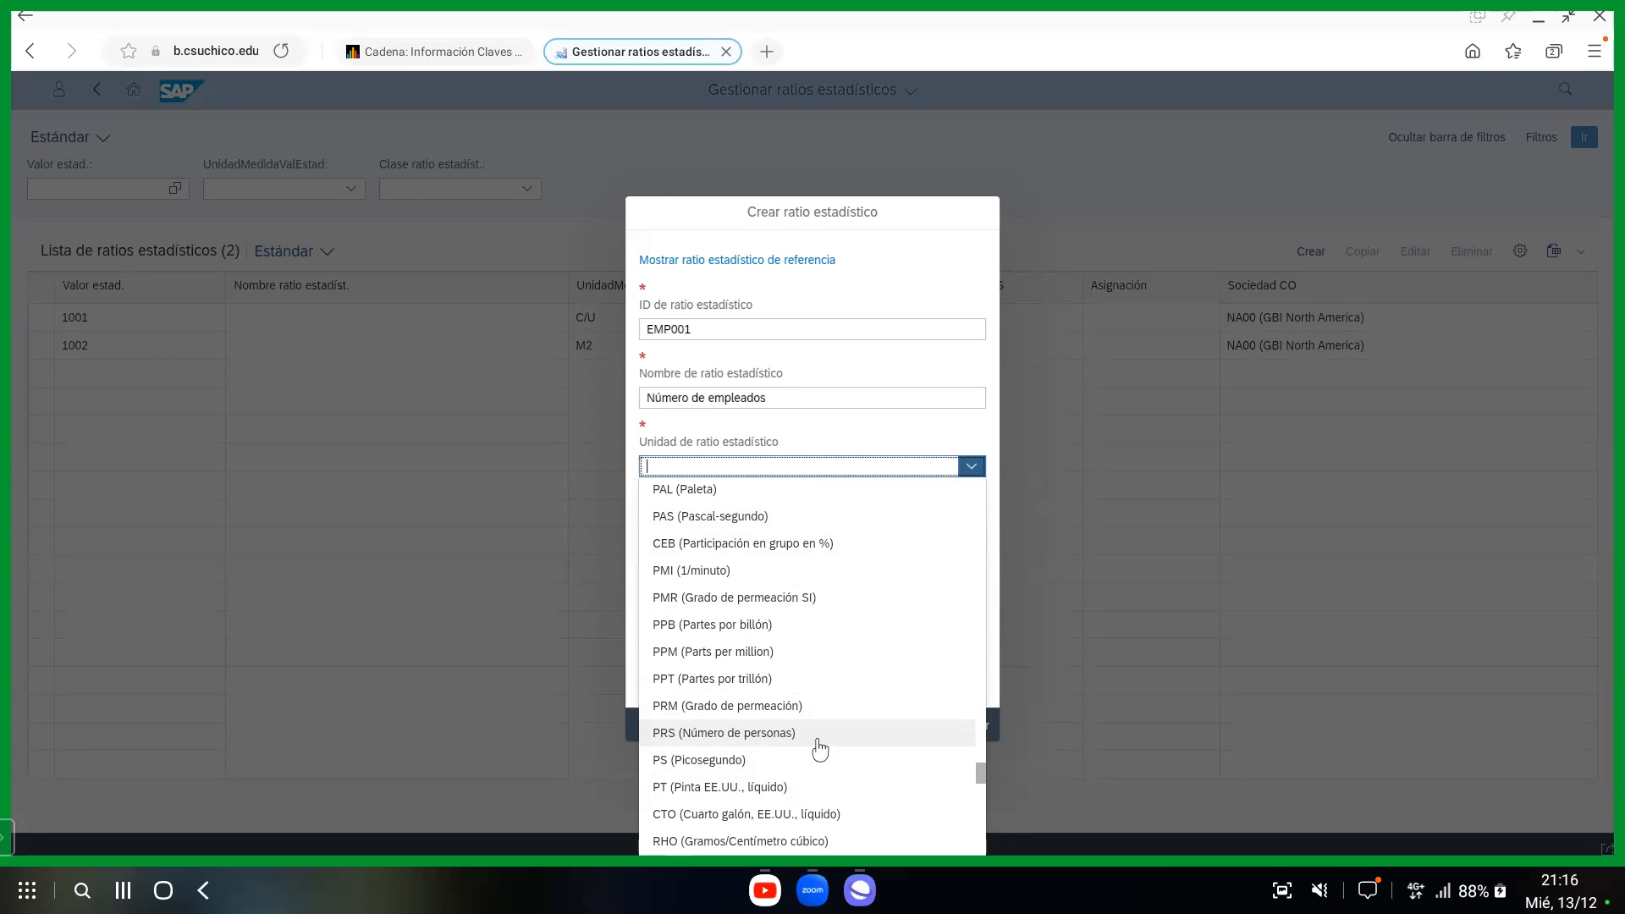
{"action": "left_click", "coordinate": [818, 733]}
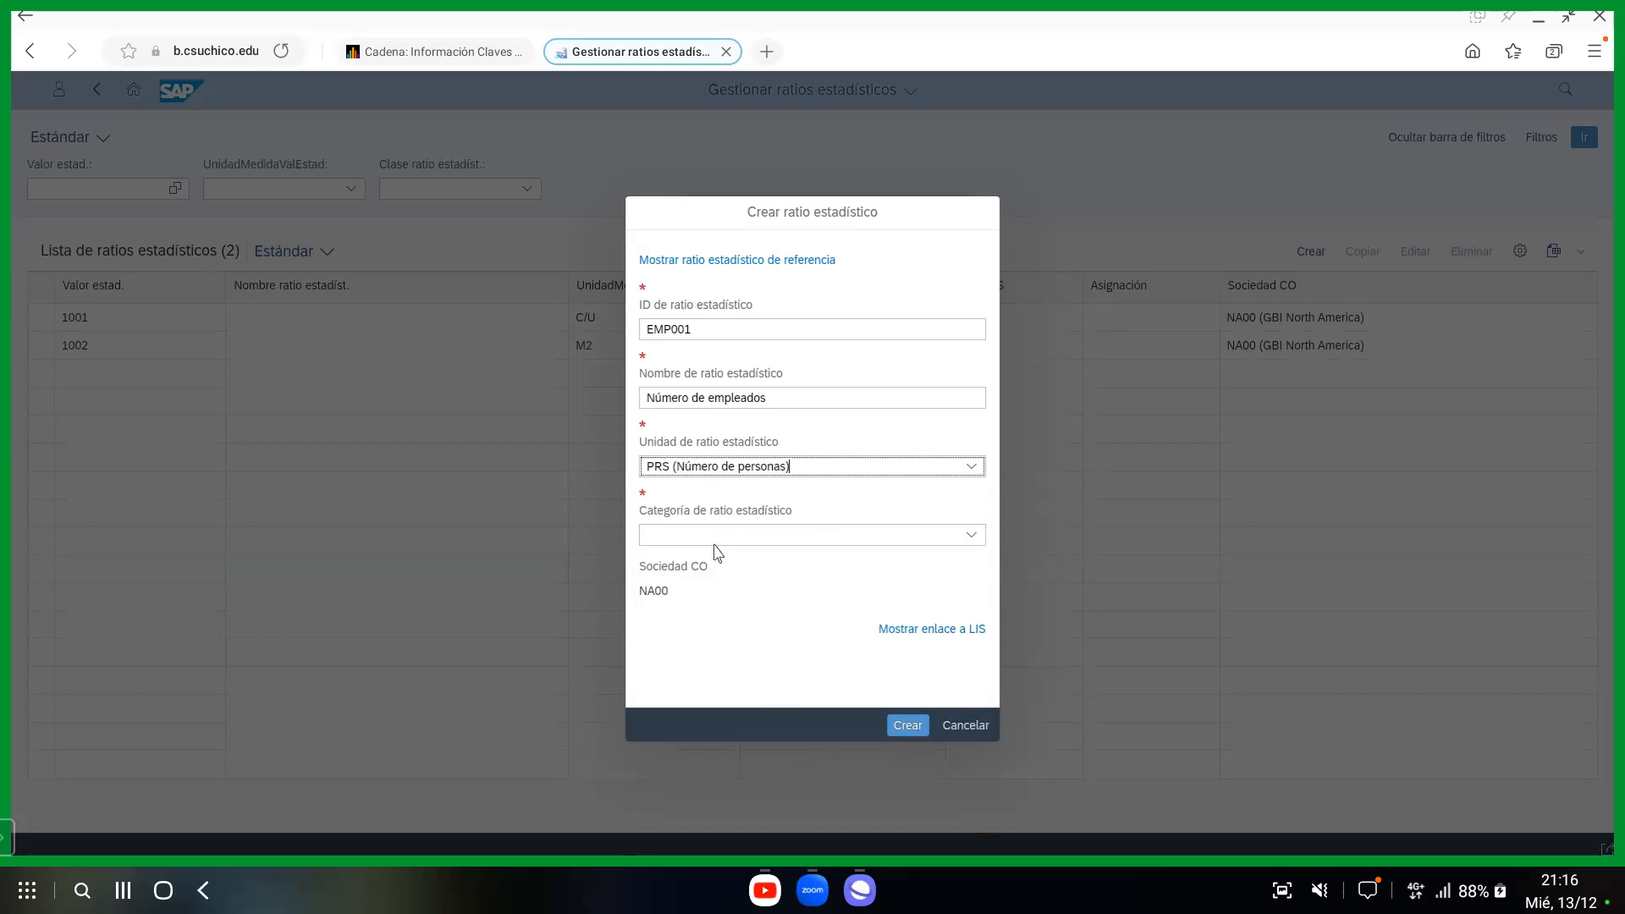
Set the category to 1 (Valores fijos) and create the statistical key figure, closing the resulting message.
{"action": "left_click", "coordinate": [971, 535]}
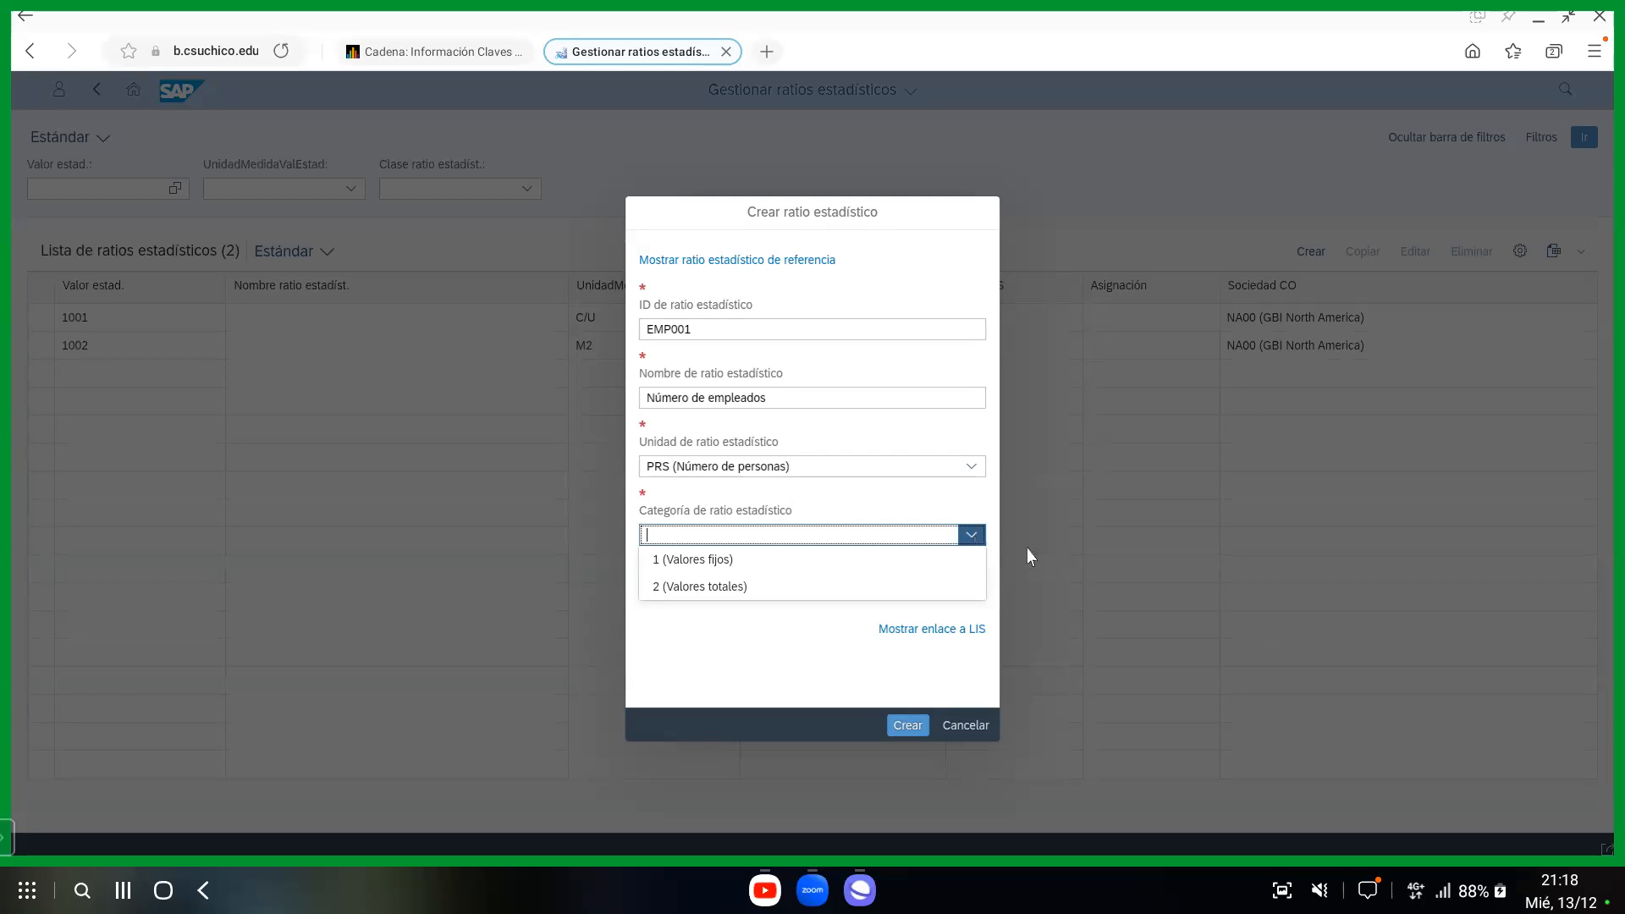
{"action": "left_click", "coordinate": [804, 562]}
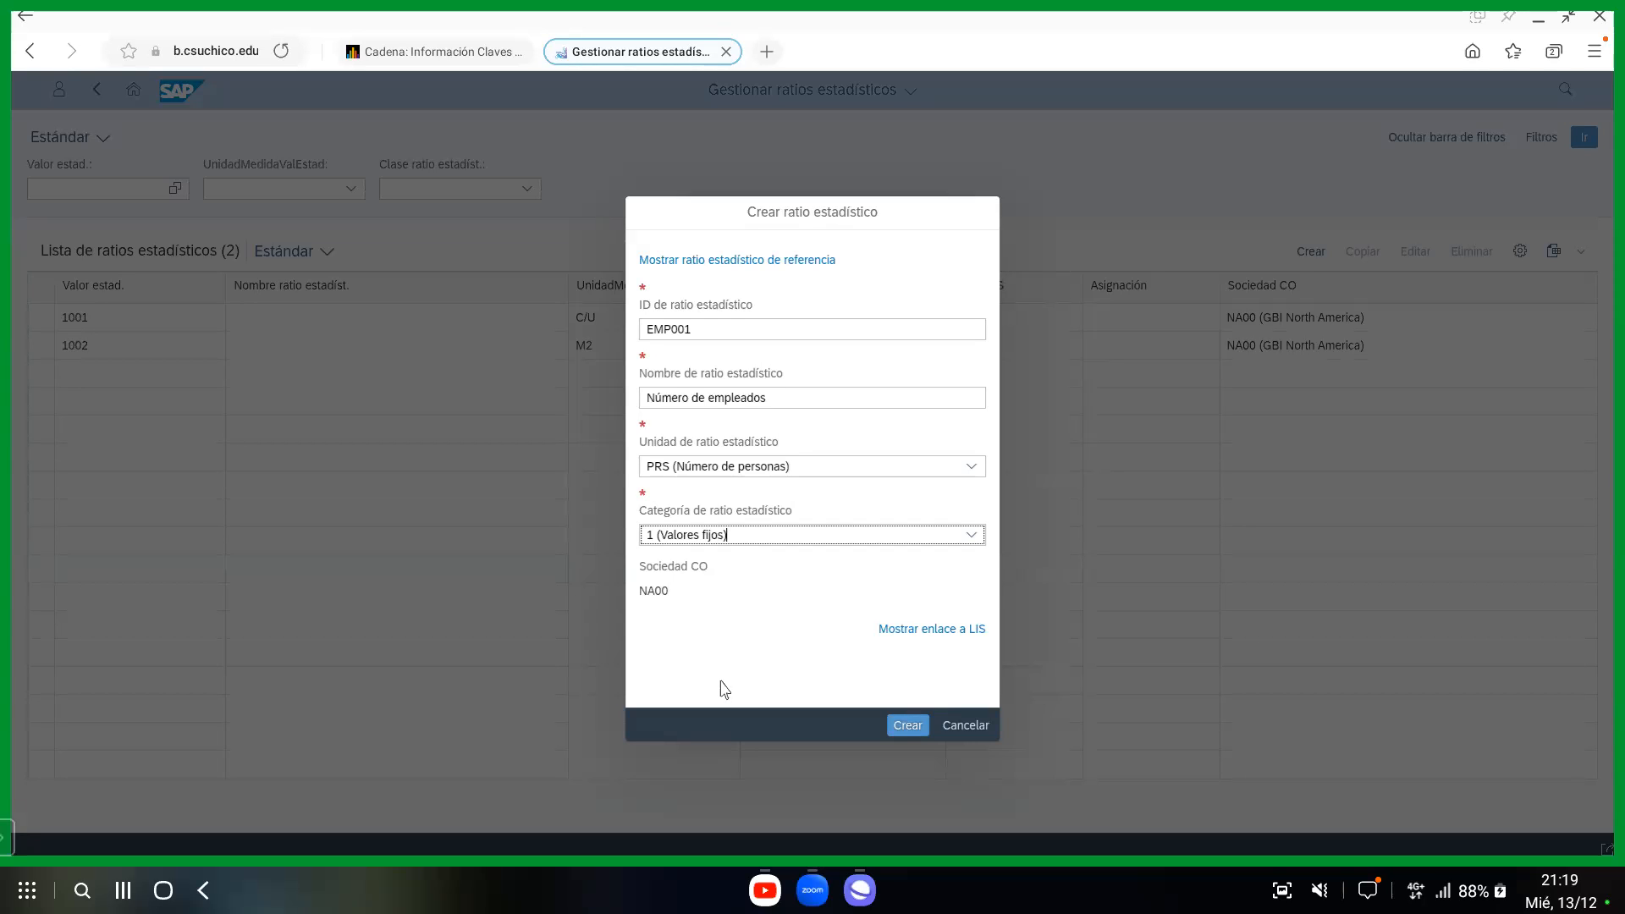
{"action": "left_click", "coordinate": [908, 726]}
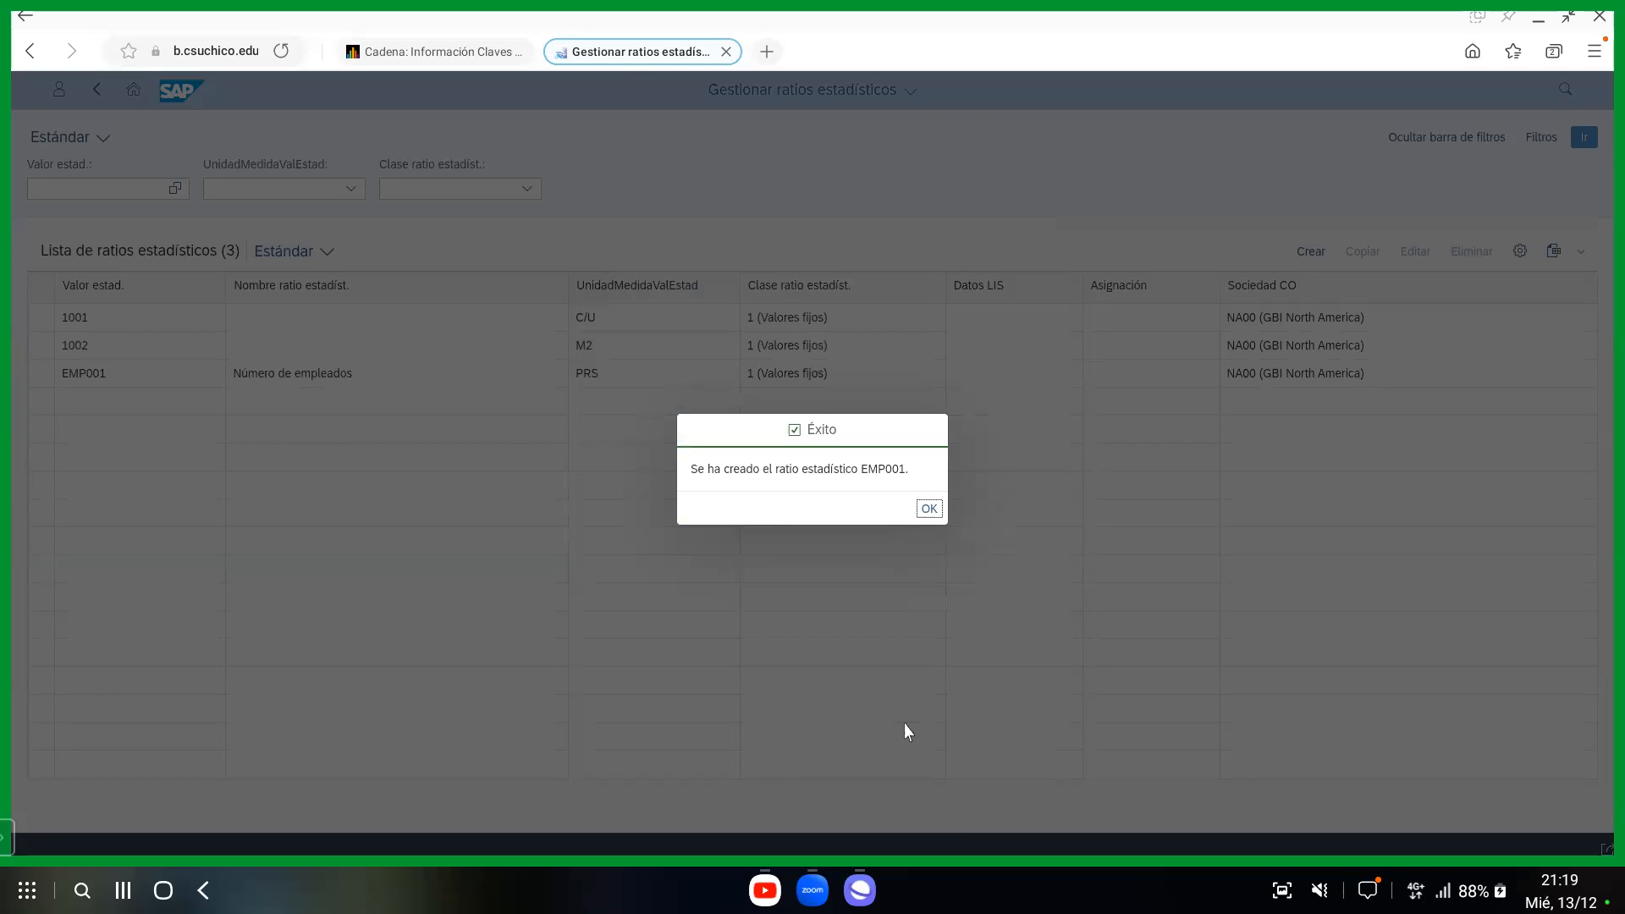
{"action": "left_click", "coordinate": [930, 512]}
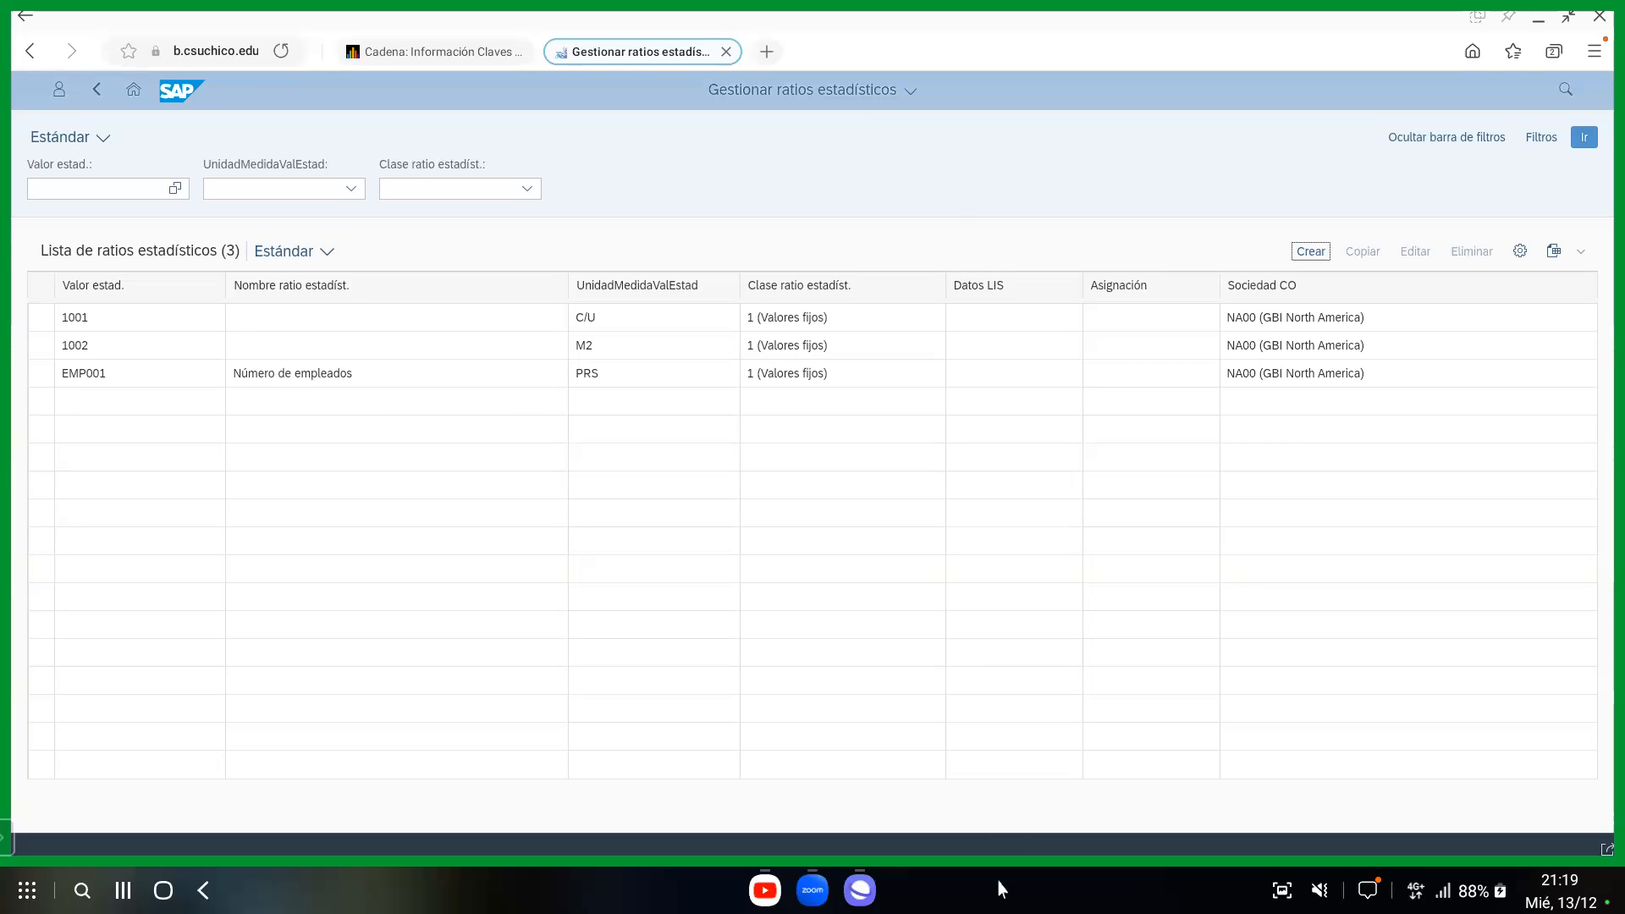
{"action": "left_click", "coordinate": [812, 891]}
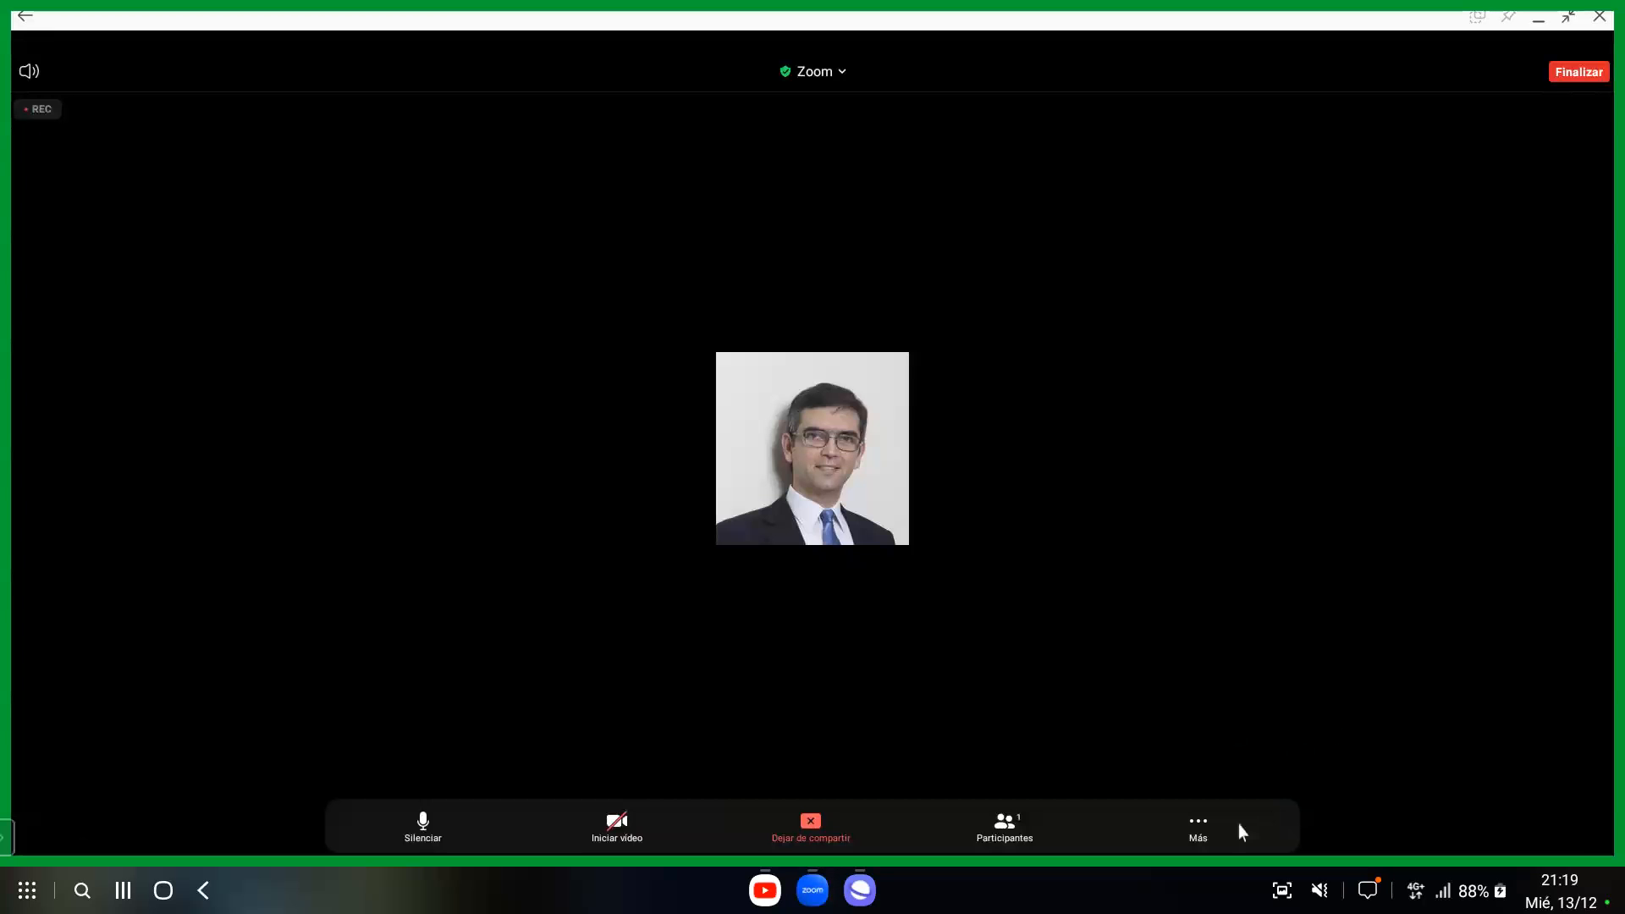